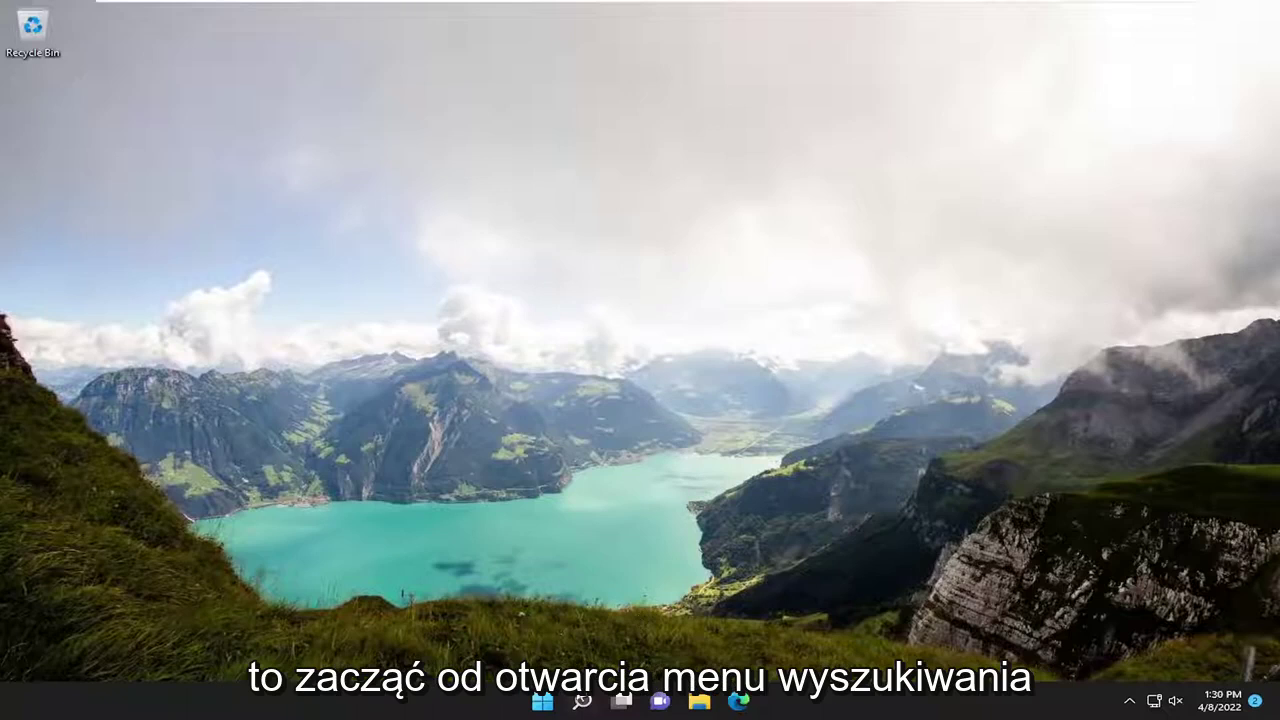
# Search for 'settings' and launch the Settings app.
pyautogui.click(588, 703)
pyautogui.write('s')
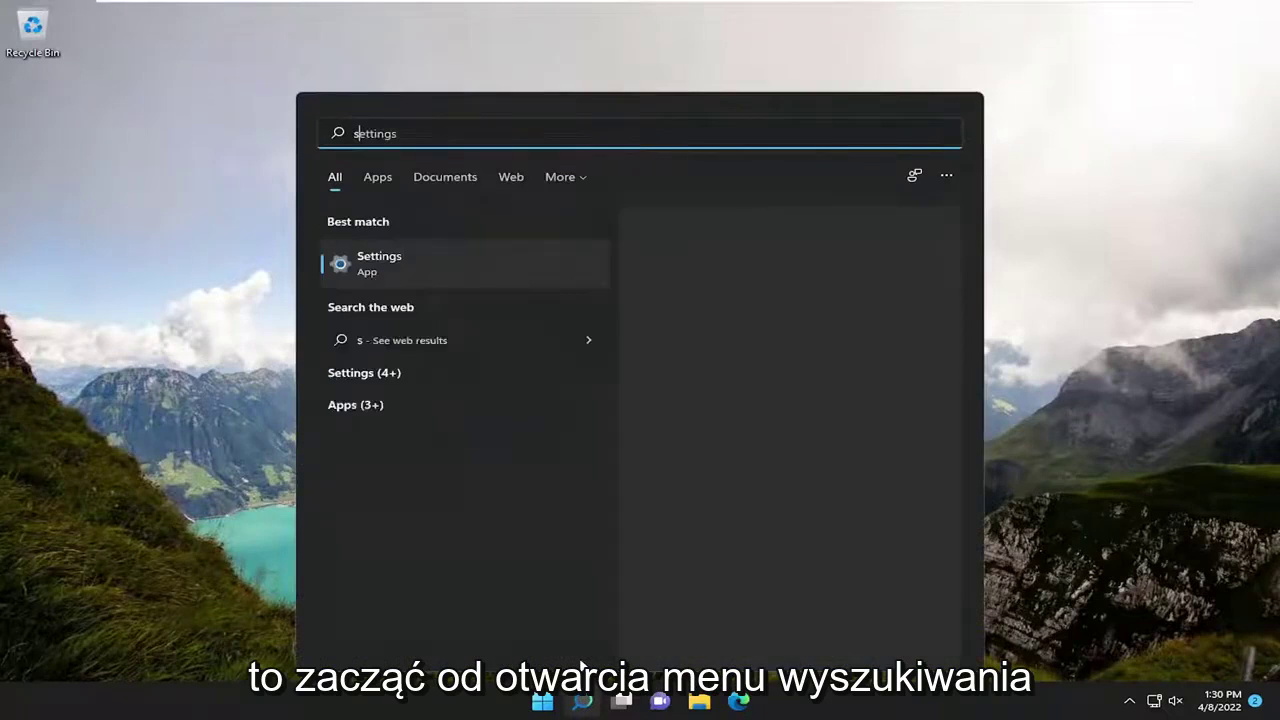
pyautogui.write('ettingstings')
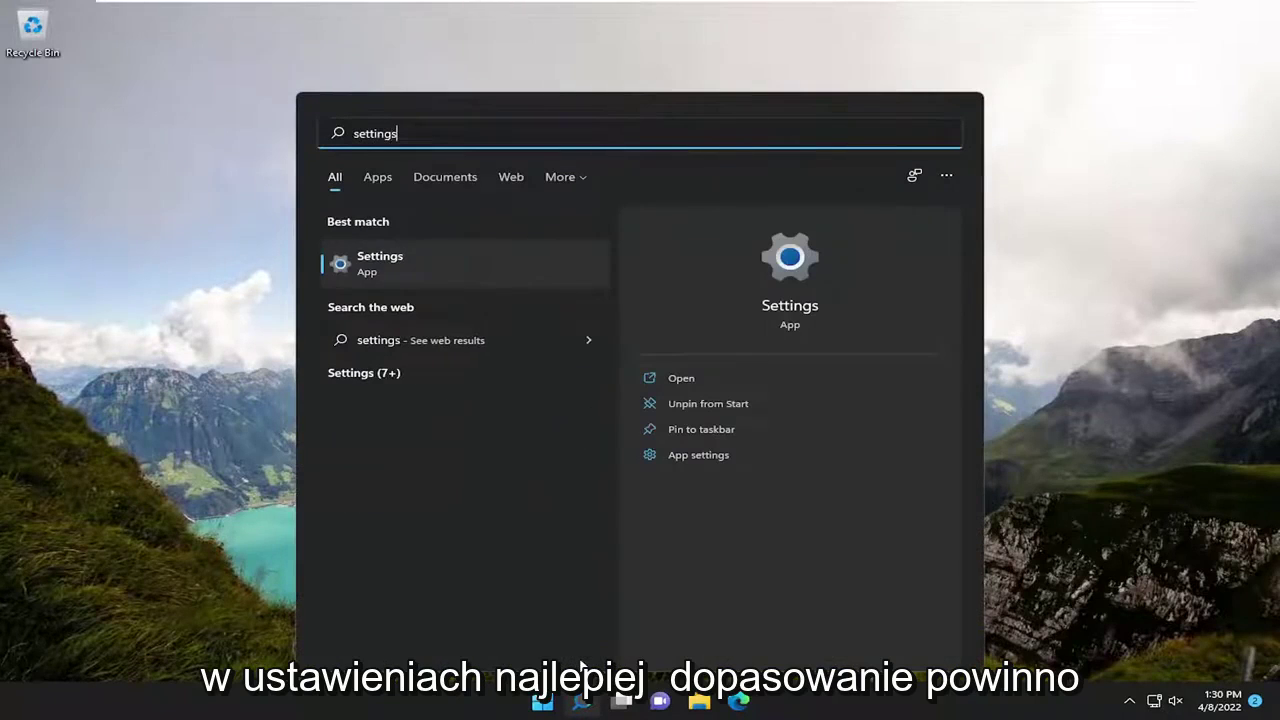
pyautogui.click(450, 286)
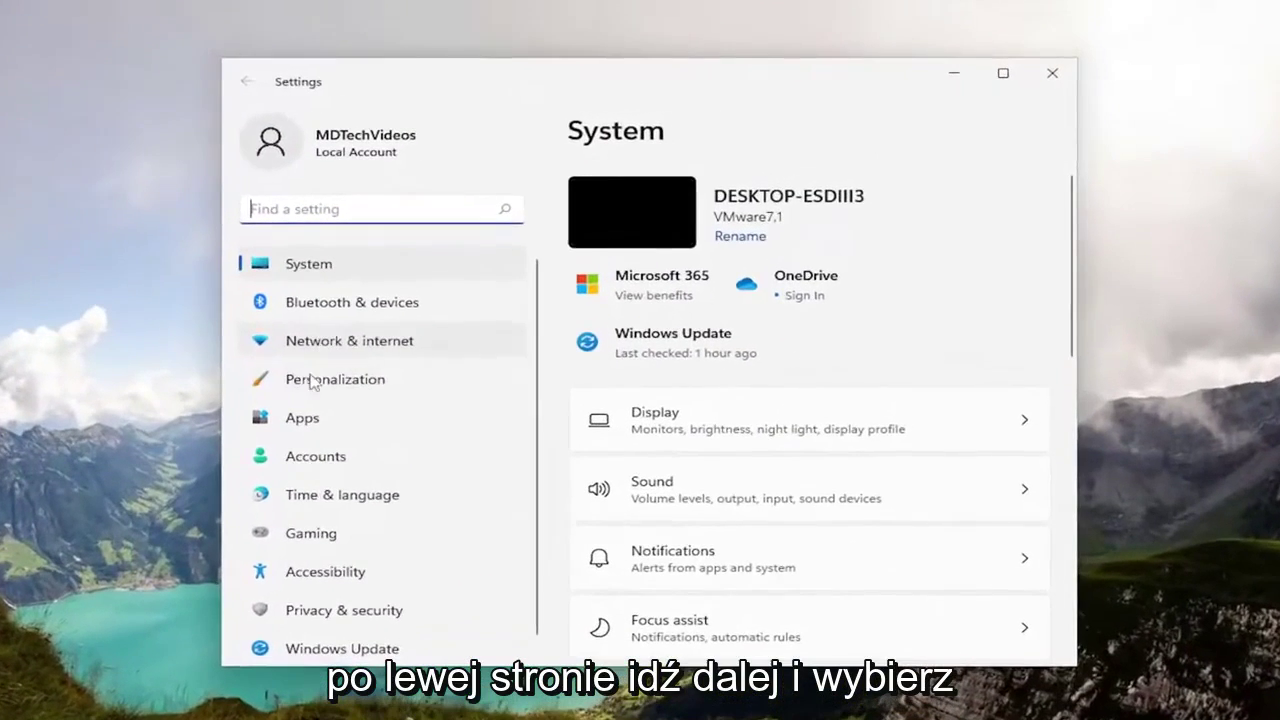
# Verify camera access and app camera access are On under Privacy & security > Camera, then close Settings.
pyautogui.click(316, 616)
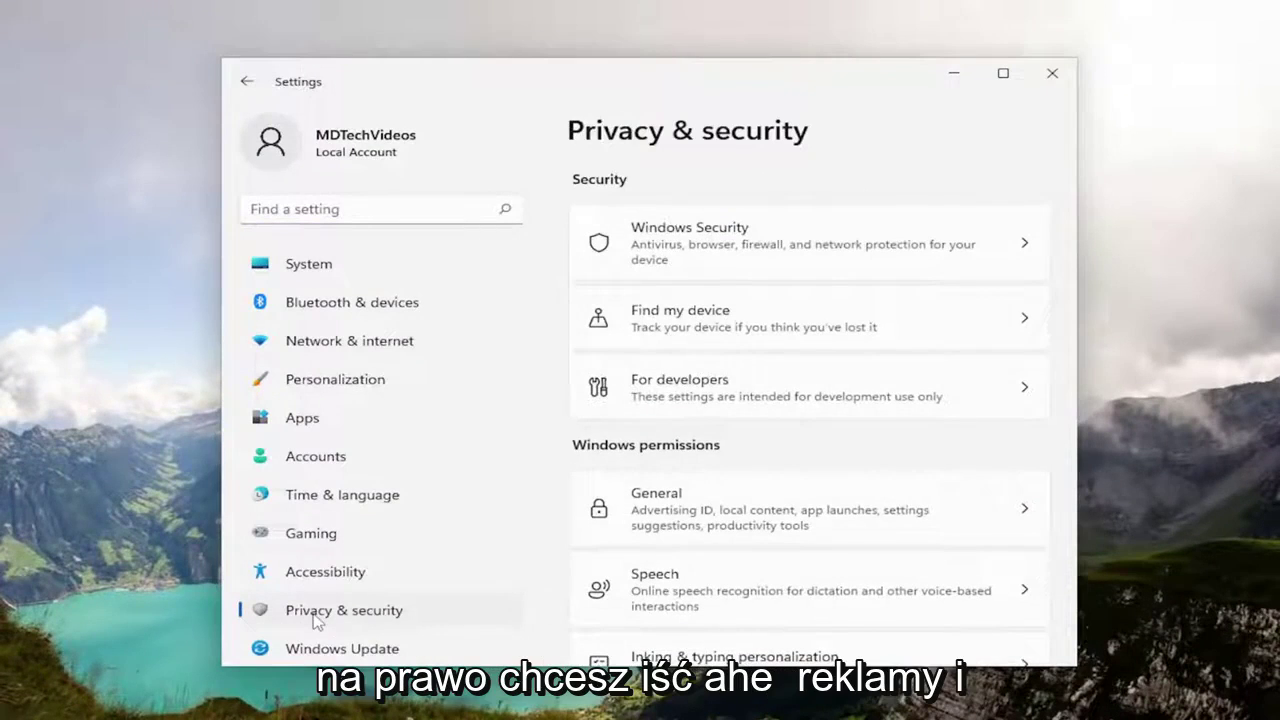
pyautogui.scroll(-2, 700, 409)
pyautogui.scroll(-6, 700, 409)
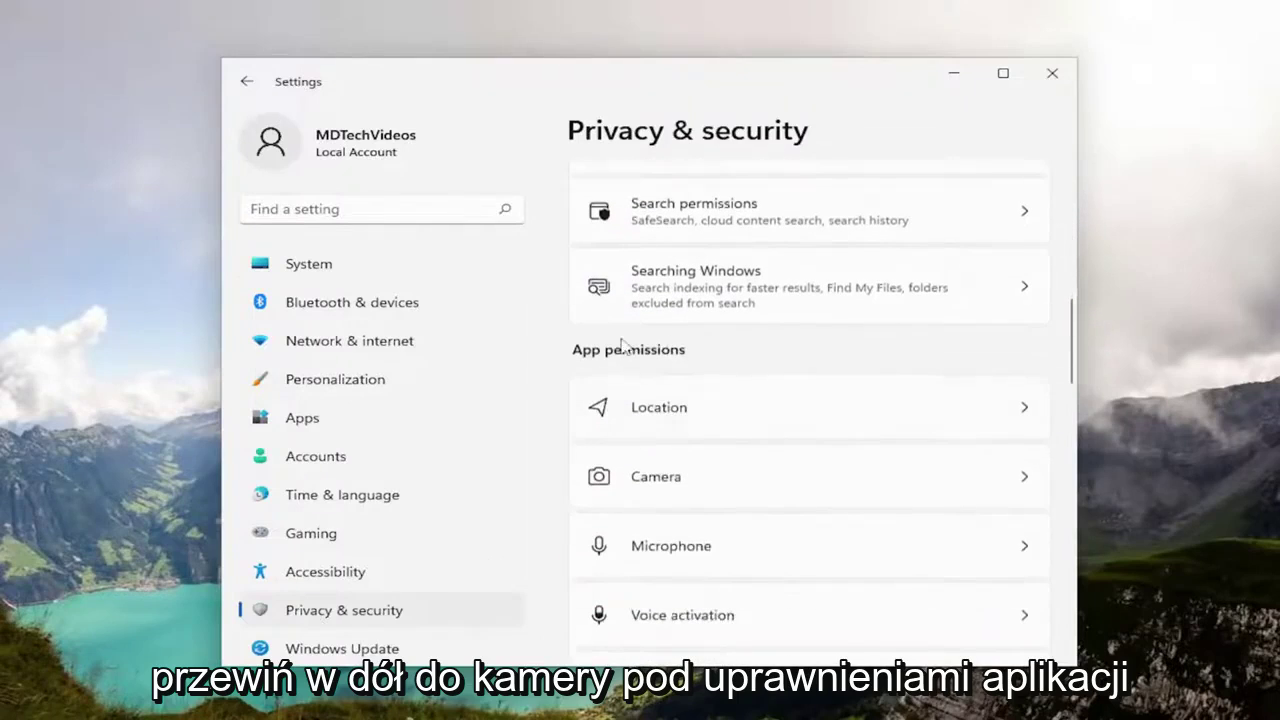
pyautogui.click(643, 485)
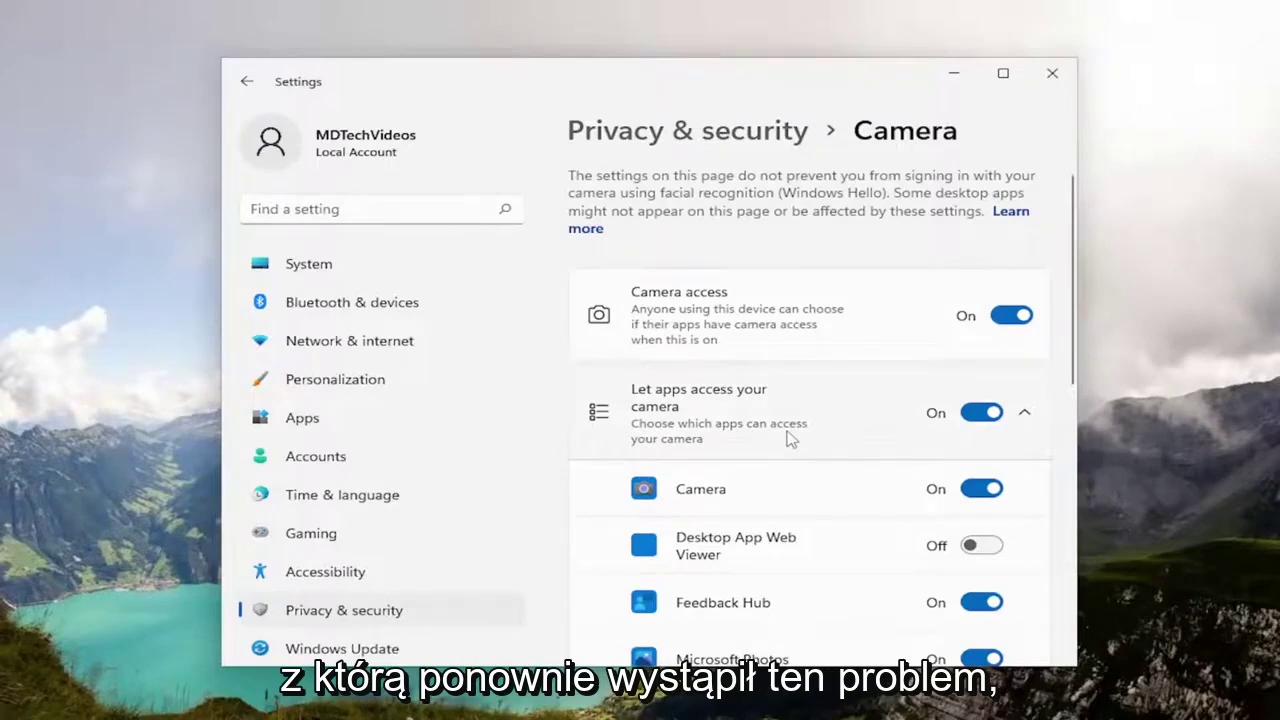
pyautogui.scroll(-3, 800, 400)
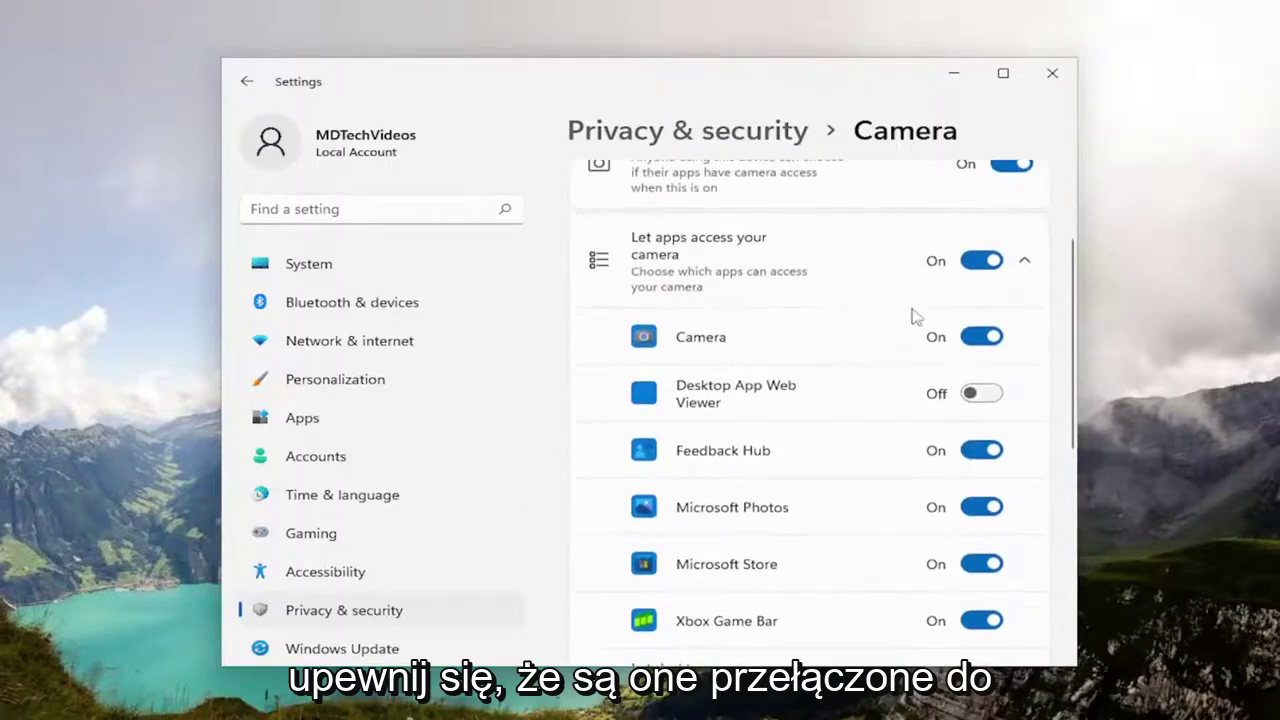
pyautogui.scroll(-3, 914, 480)
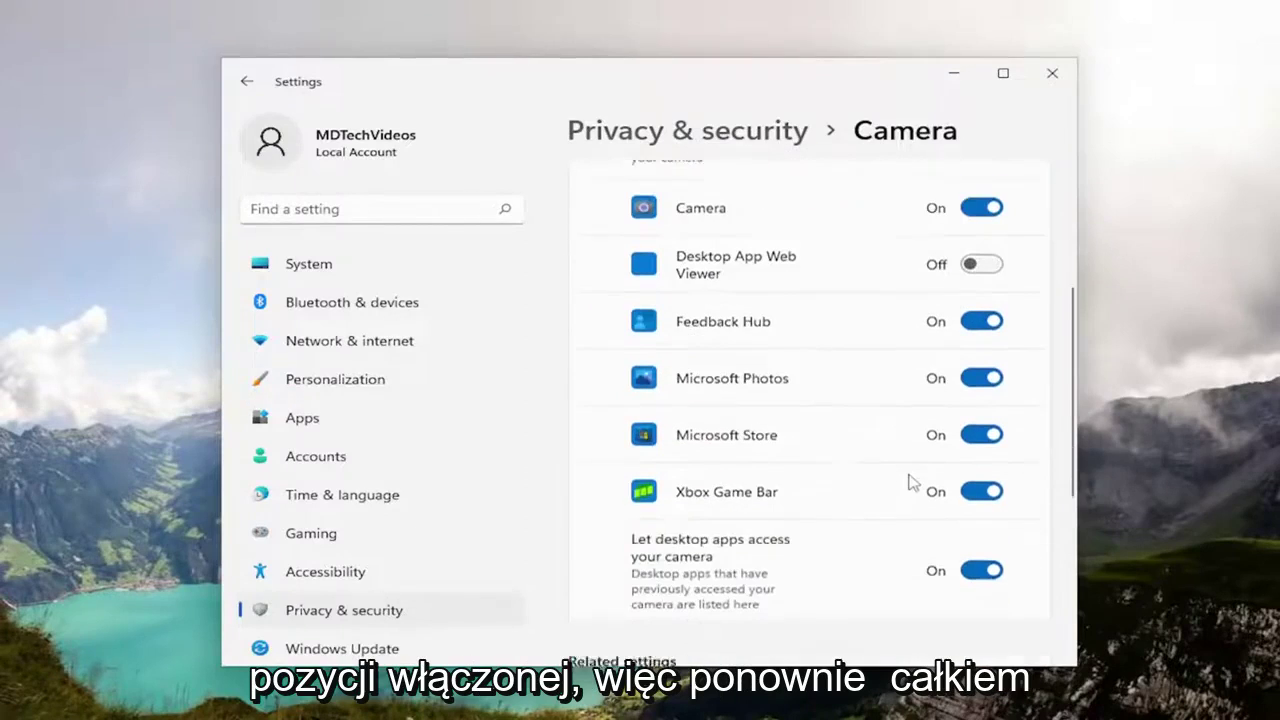
pyautogui.scroll(6, 954, 354)
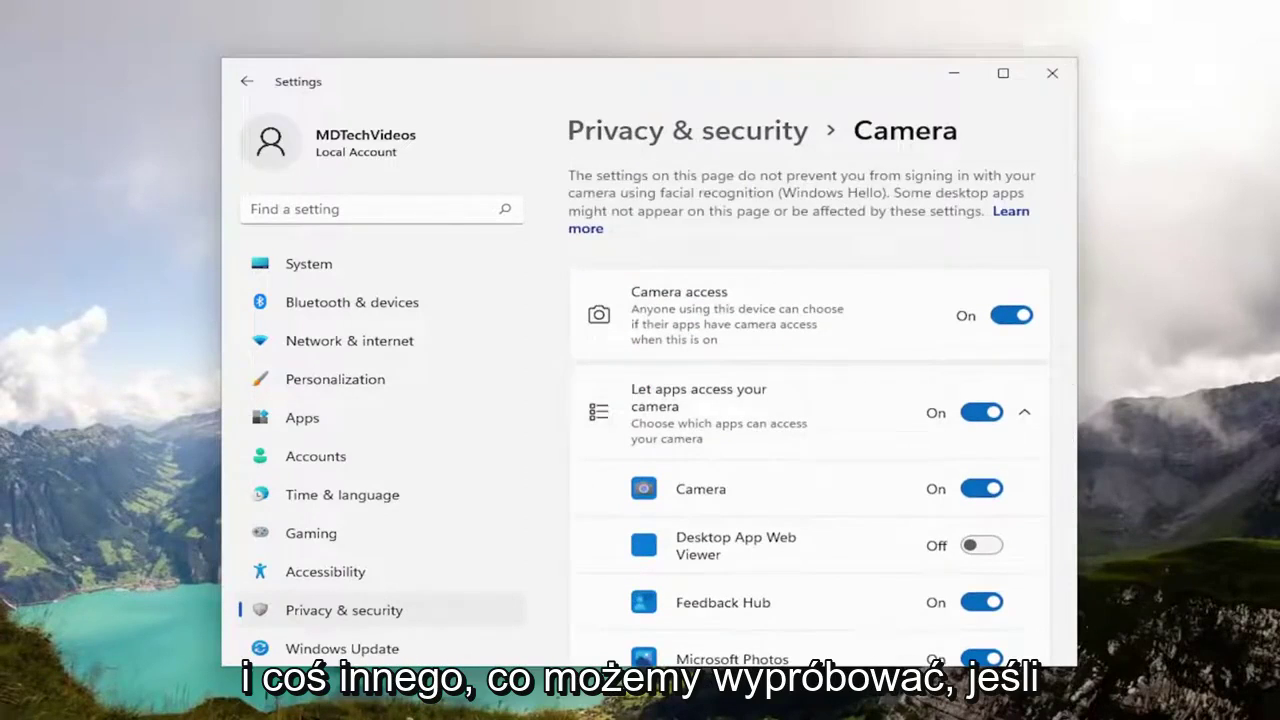
pyautogui.click(1052, 73)
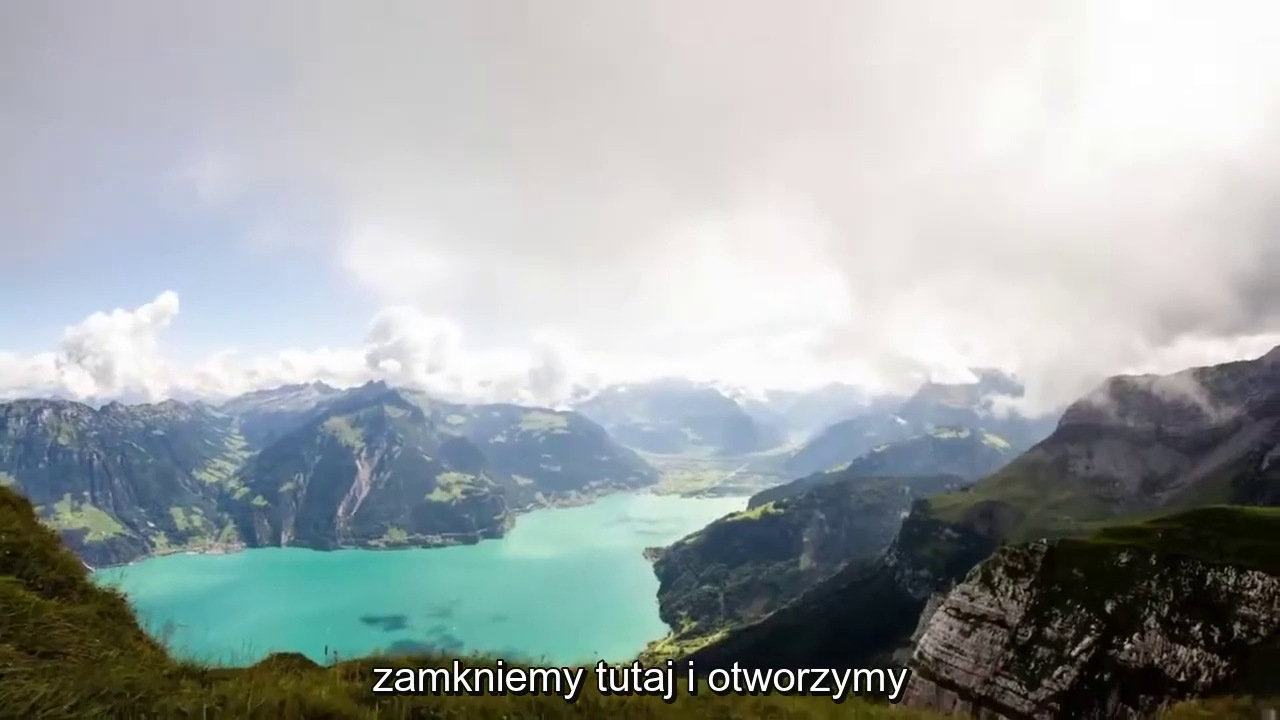
# Search for 'services' and launch the Services console.
pyautogui.click(583, 706)
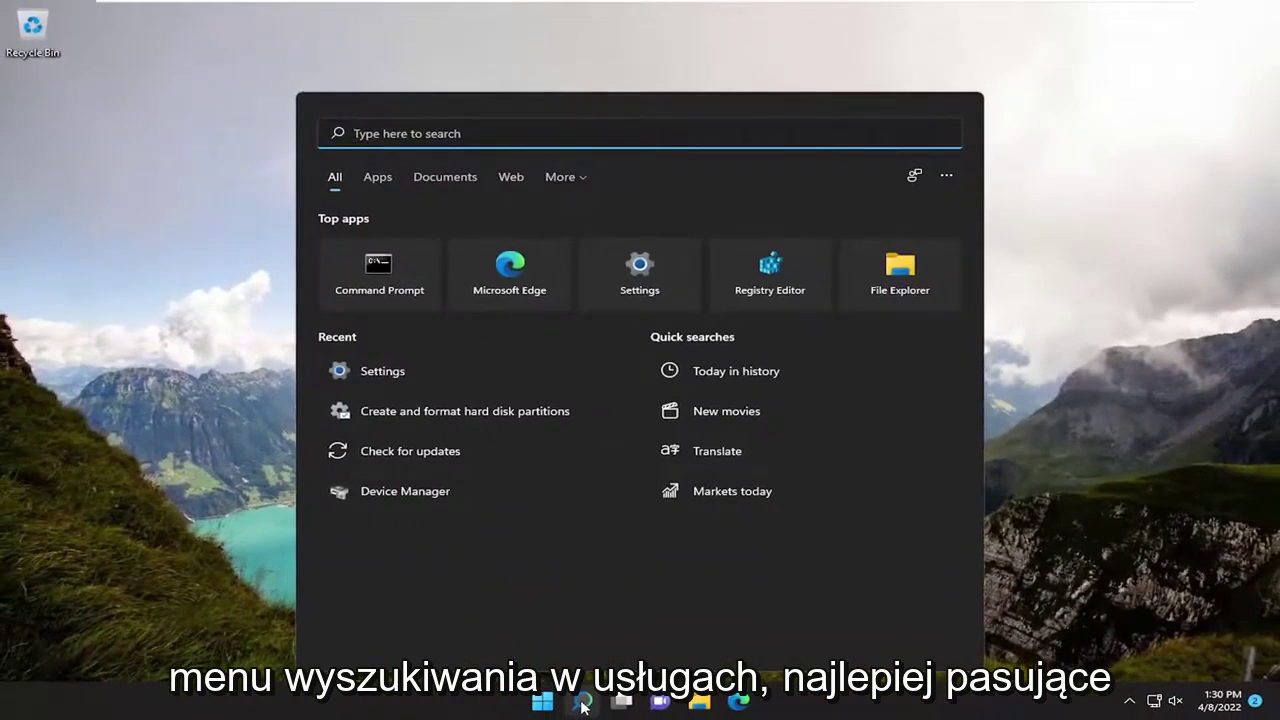
pyautogui.write('services')
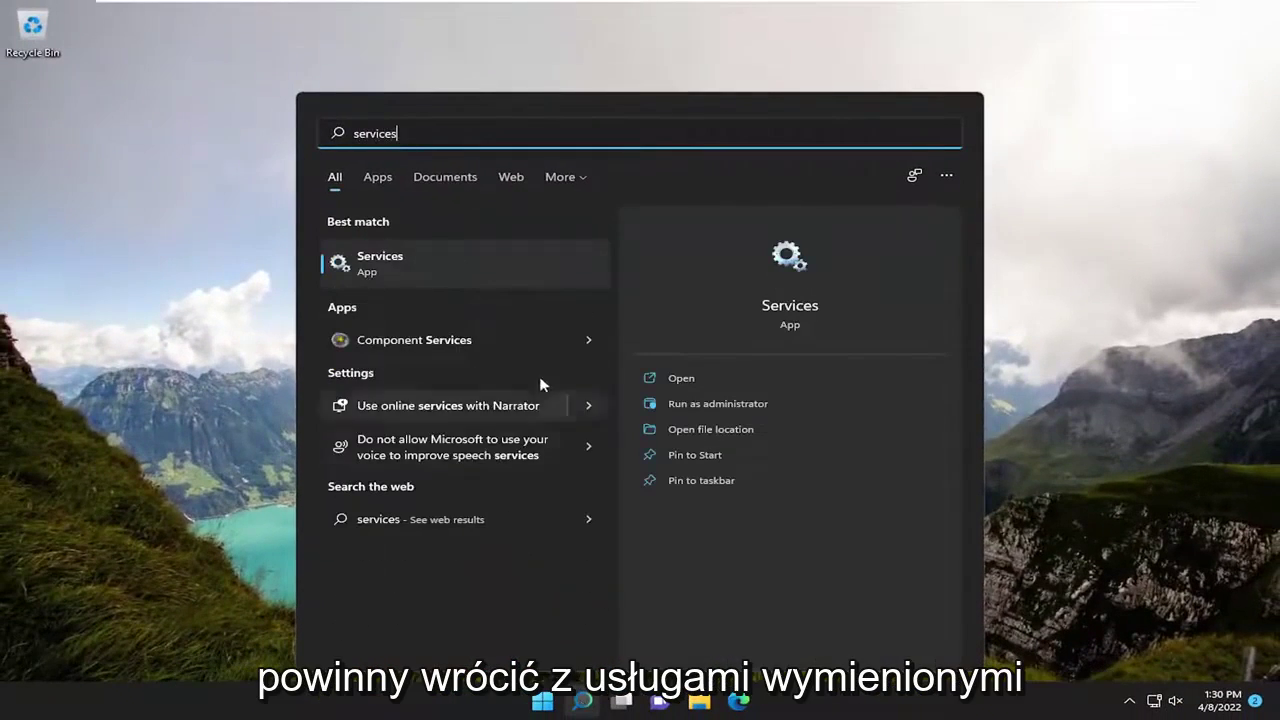
pyautogui.click(395, 263)
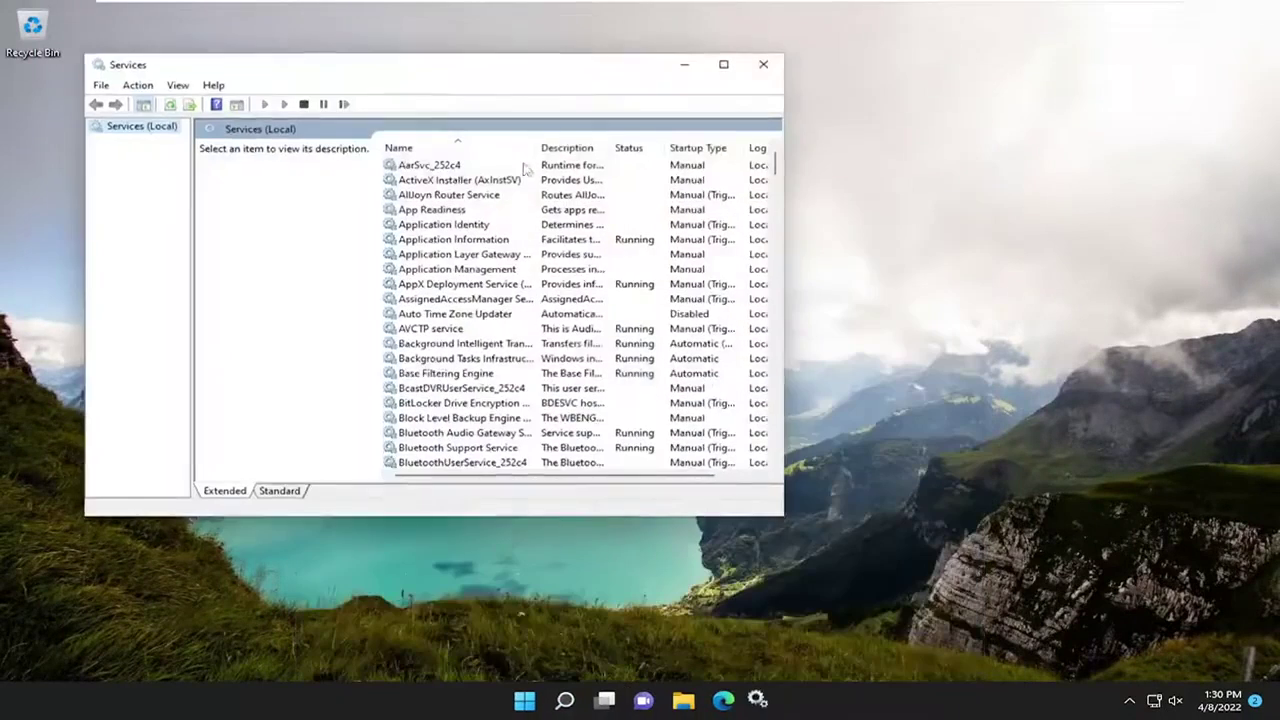
# Enlarge the Services window, resize the Name column, and scroll to the Windows Camera entries.
pyautogui.moveTo(571, 80); pyautogui.dragTo(739, 61)
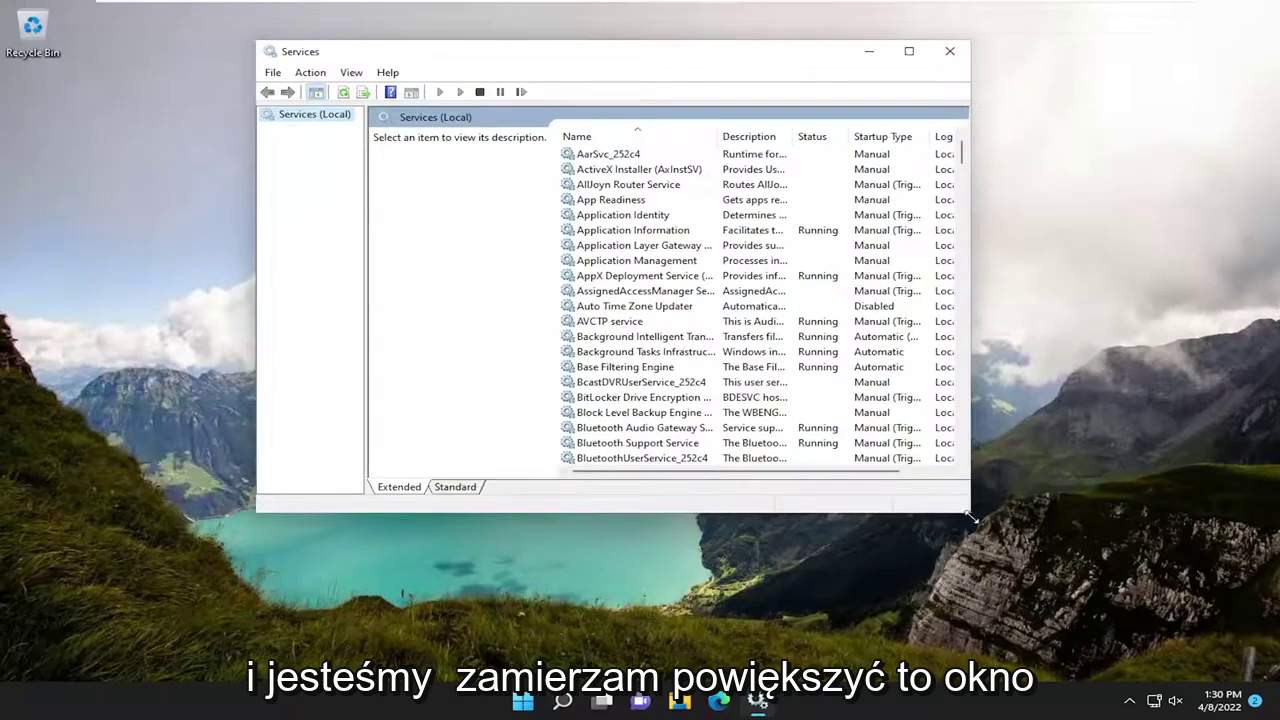
pyautogui.moveTo(972, 517); pyautogui.dragTo(1031, 583)
pyautogui.doubleClick(720, 136)
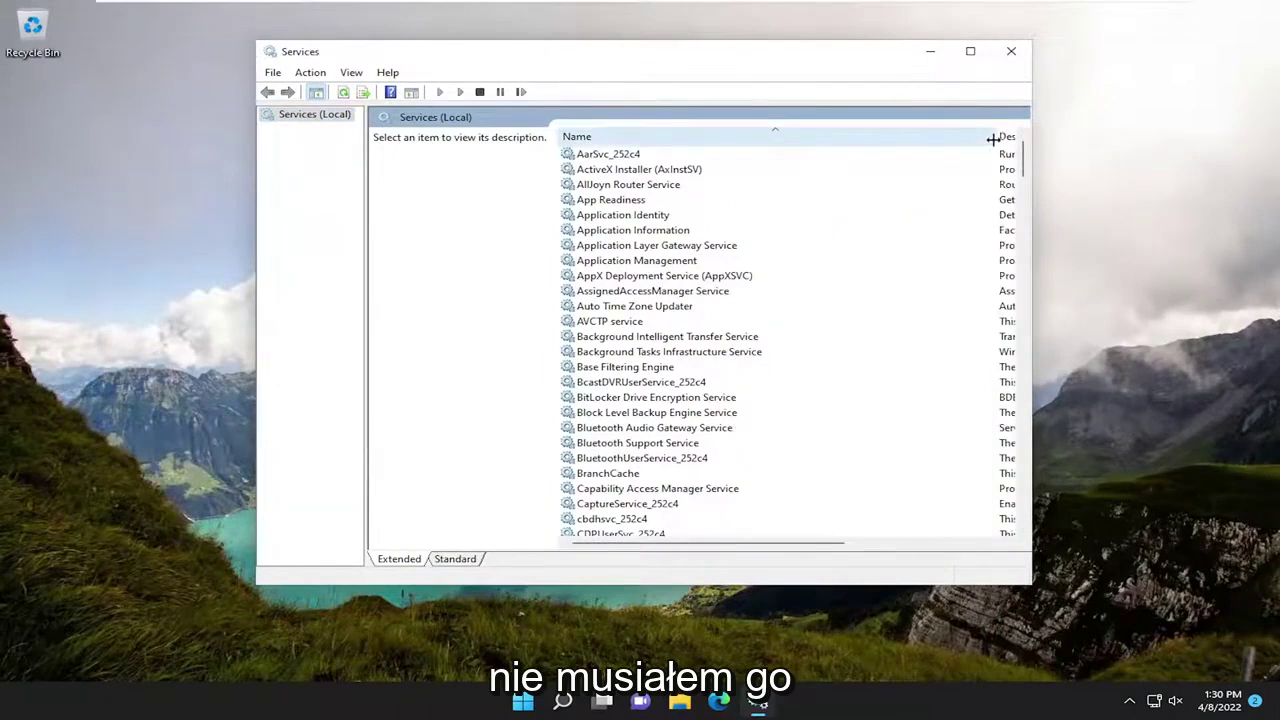
pyautogui.moveTo(993, 140); pyautogui.dragTo(789, 137)
pyautogui.moveTo(1033, 589); pyautogui.dragTo(1210, 632)
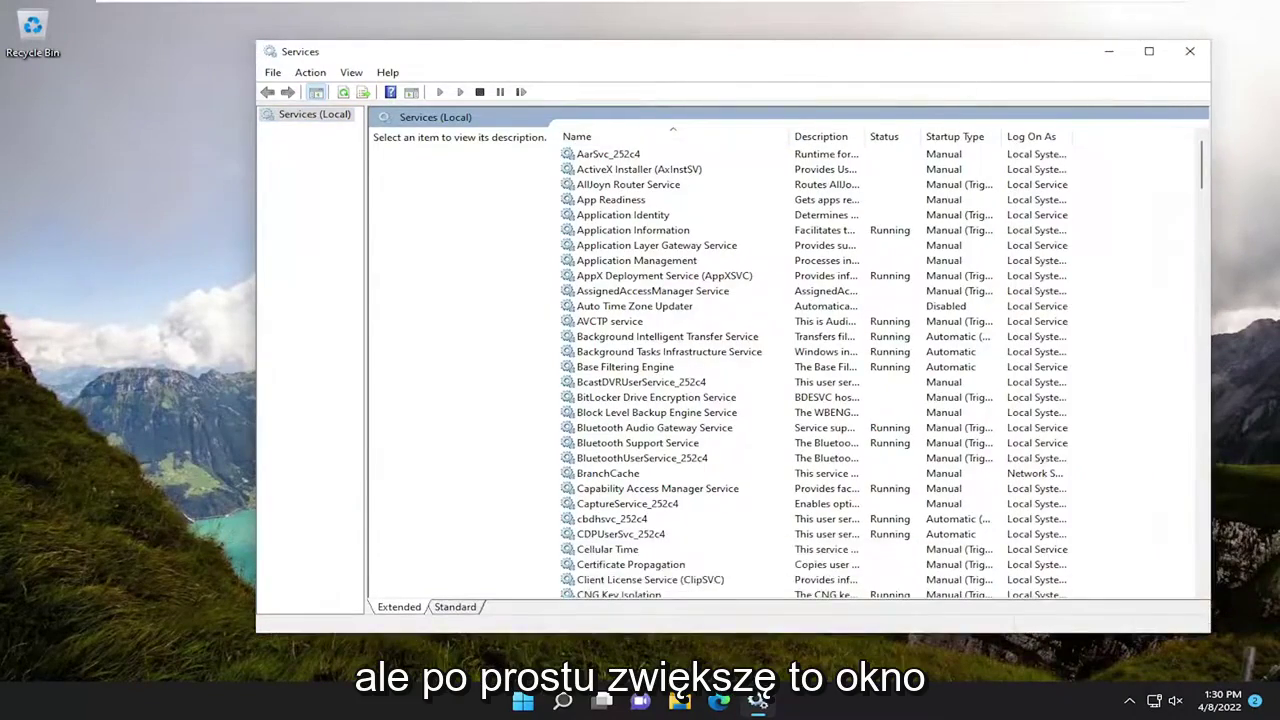
pyautogui.moveTo(807, 54); pyautogui.dragTo(757, 51)
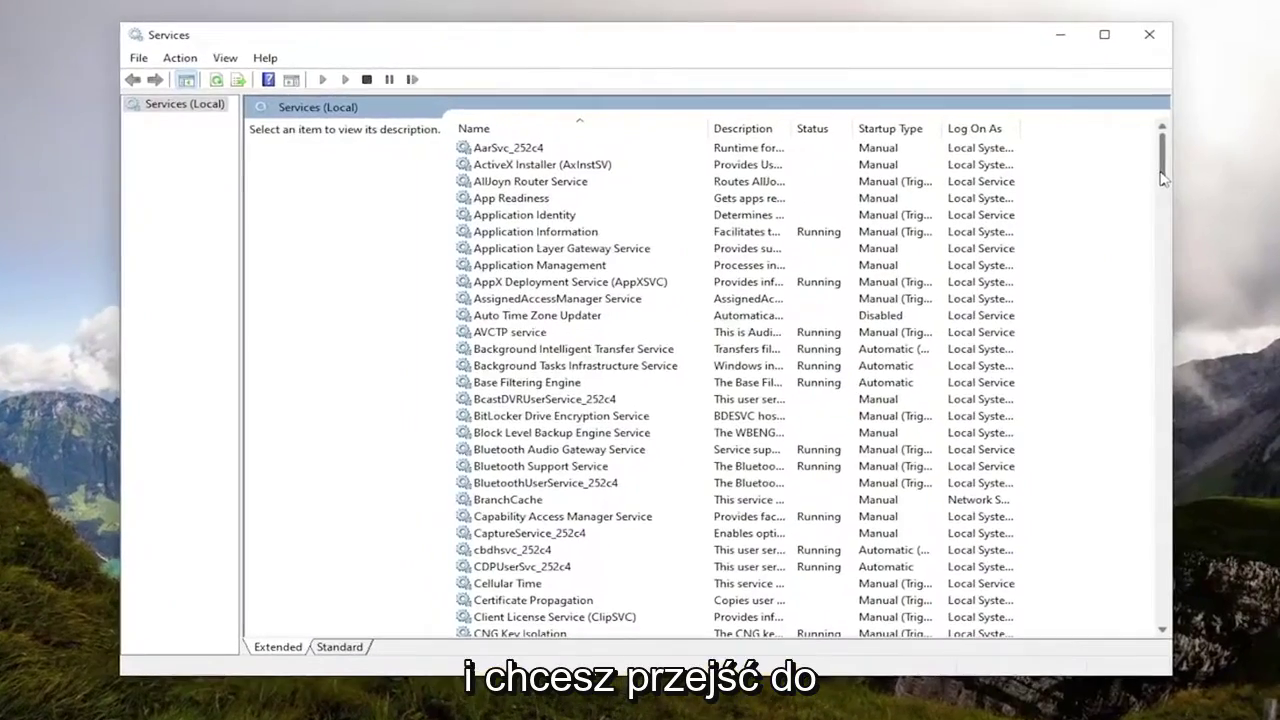
pyautogui.moveTo(1163, 177); pyautogui.dragTo(1156, 556)
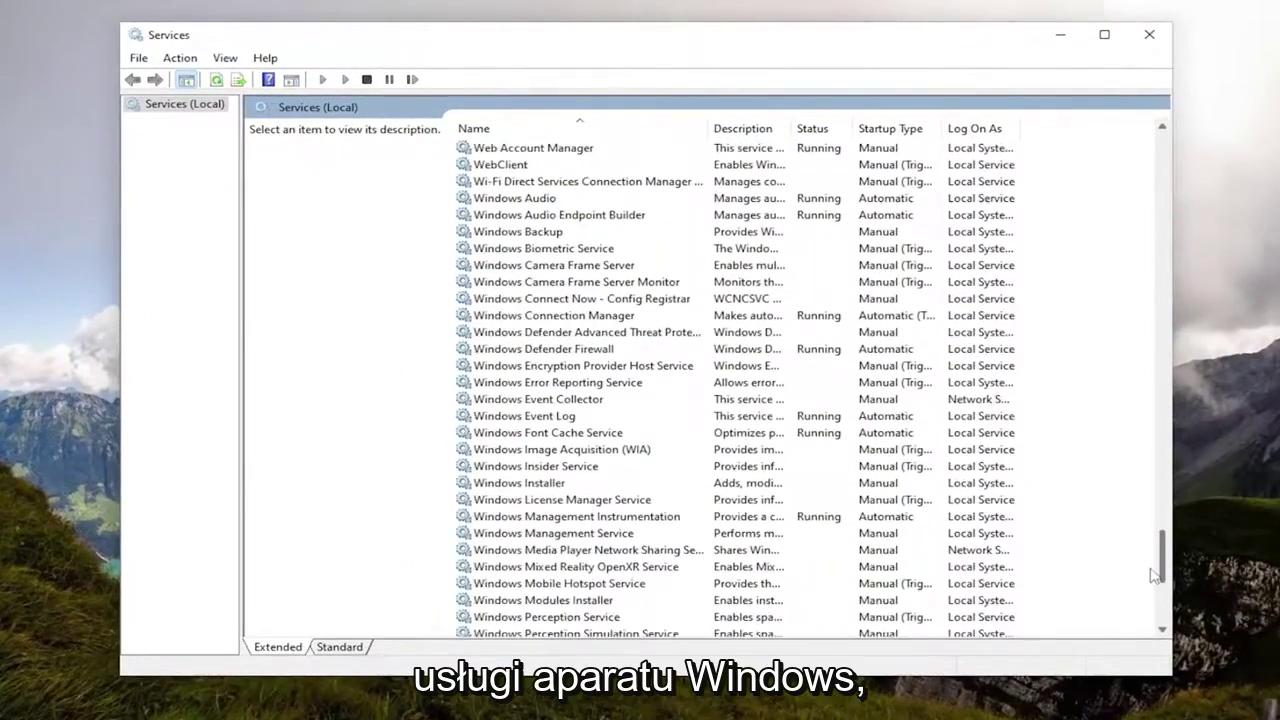
# Set Windows Camera Frame Server to Automatic startup, start it, and apply.
pyautogui.click(510, 285)
pyautogui.click(512, 266)
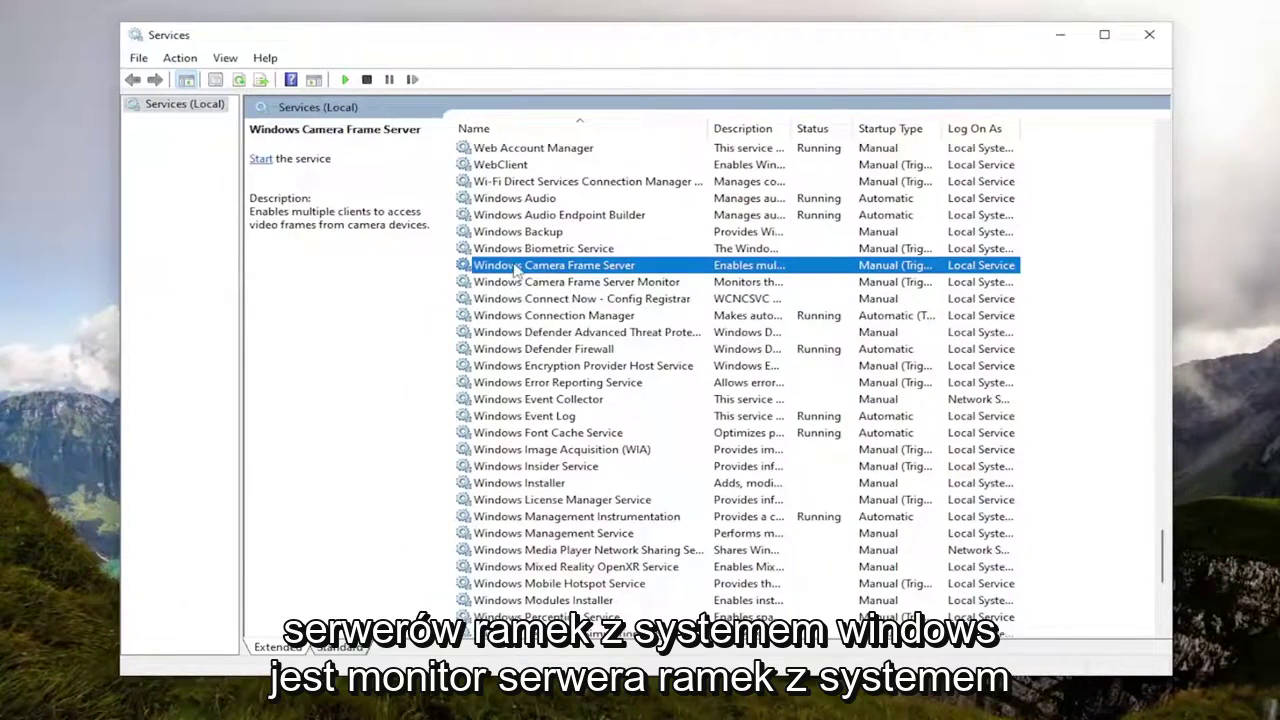
pyautogui.click(518, 284)
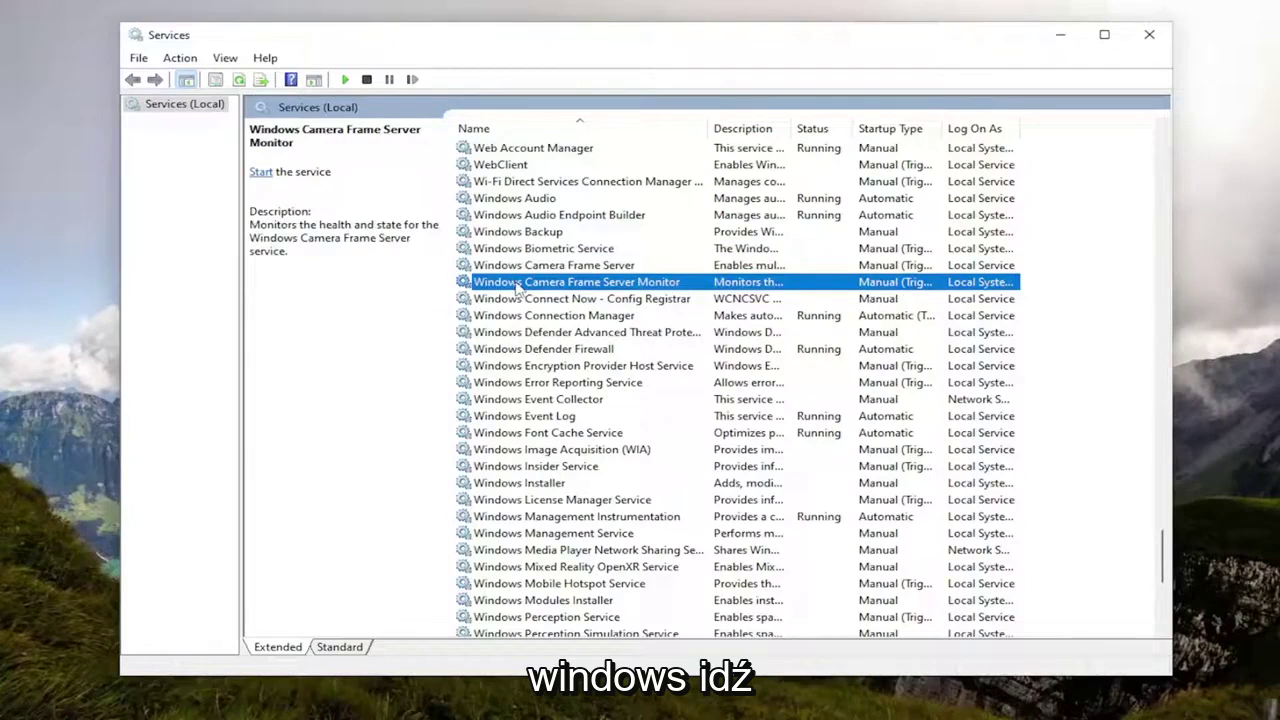
pyautogui.doubleClick(526, 266)
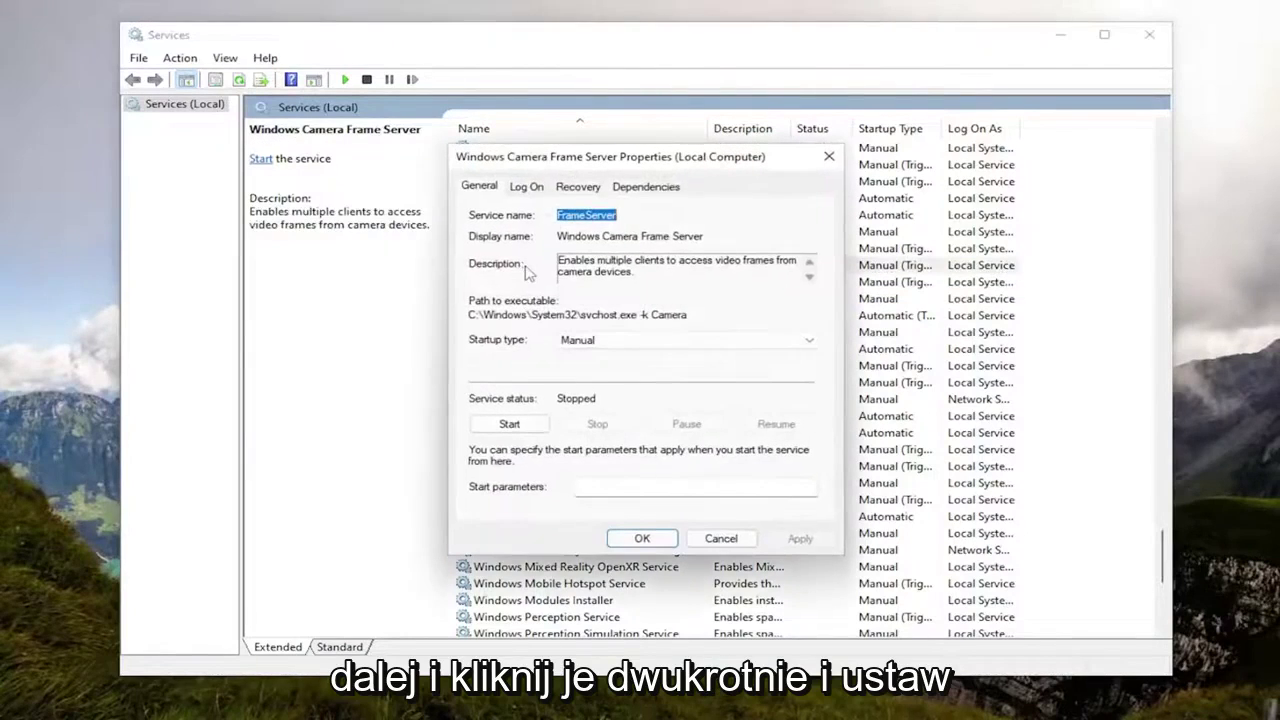
pyautogui.click(590, 343)
pyautogui.click(595, 368)
pyautogui.click(509, 423)
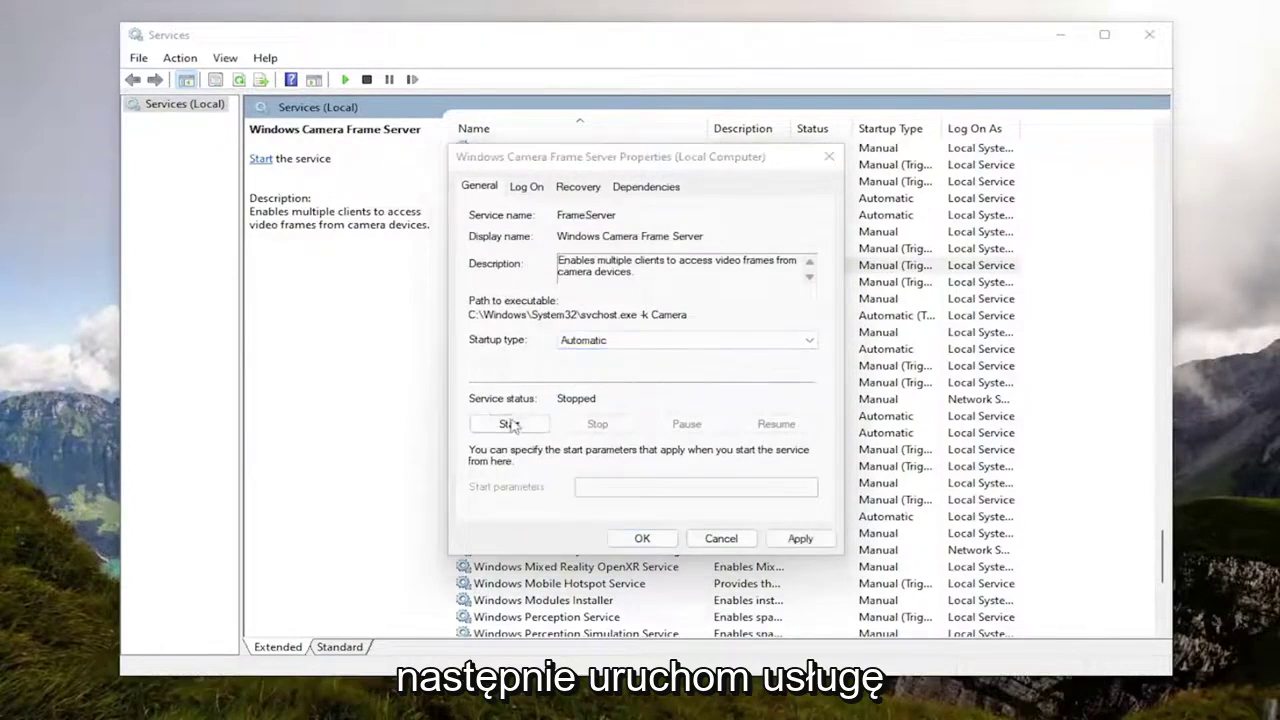
pyautogui.click(800, 538)
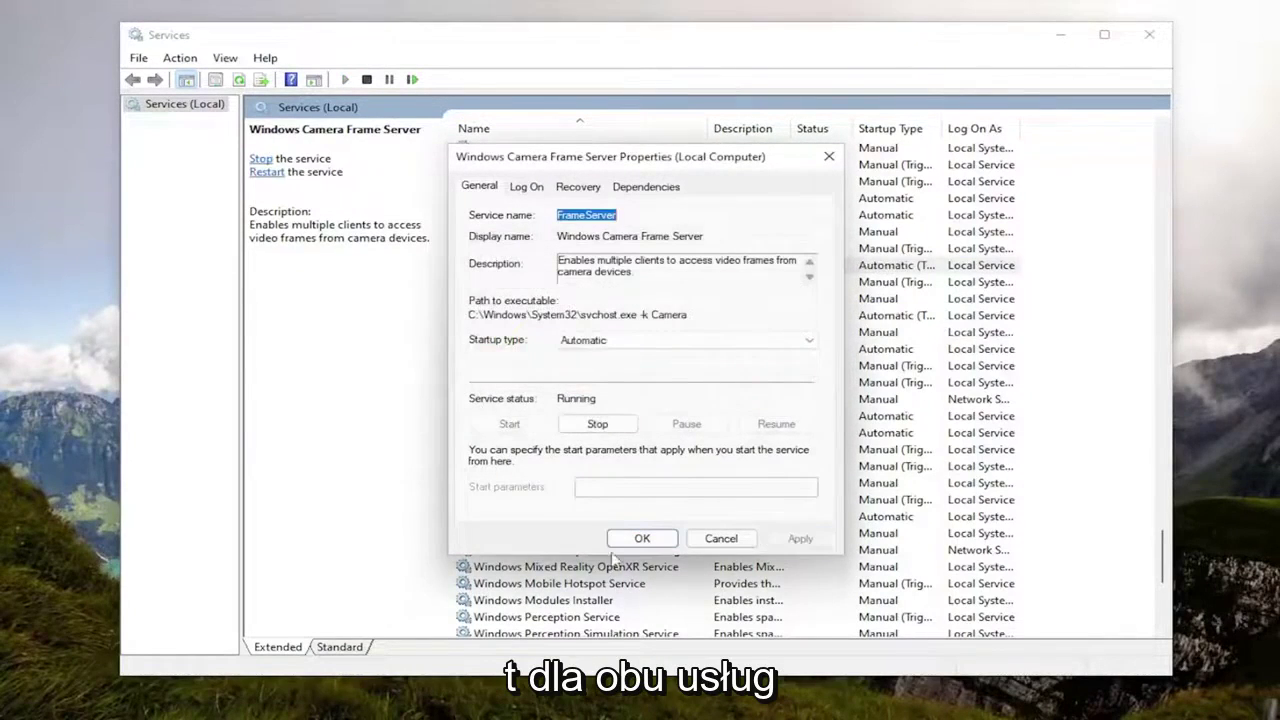
pyautogui.click(642, 538)
# Set Windows Camera Frame Server Monitor to Automatic startup, start it, and apply.
pyautogui.doubleClick(520, 282)
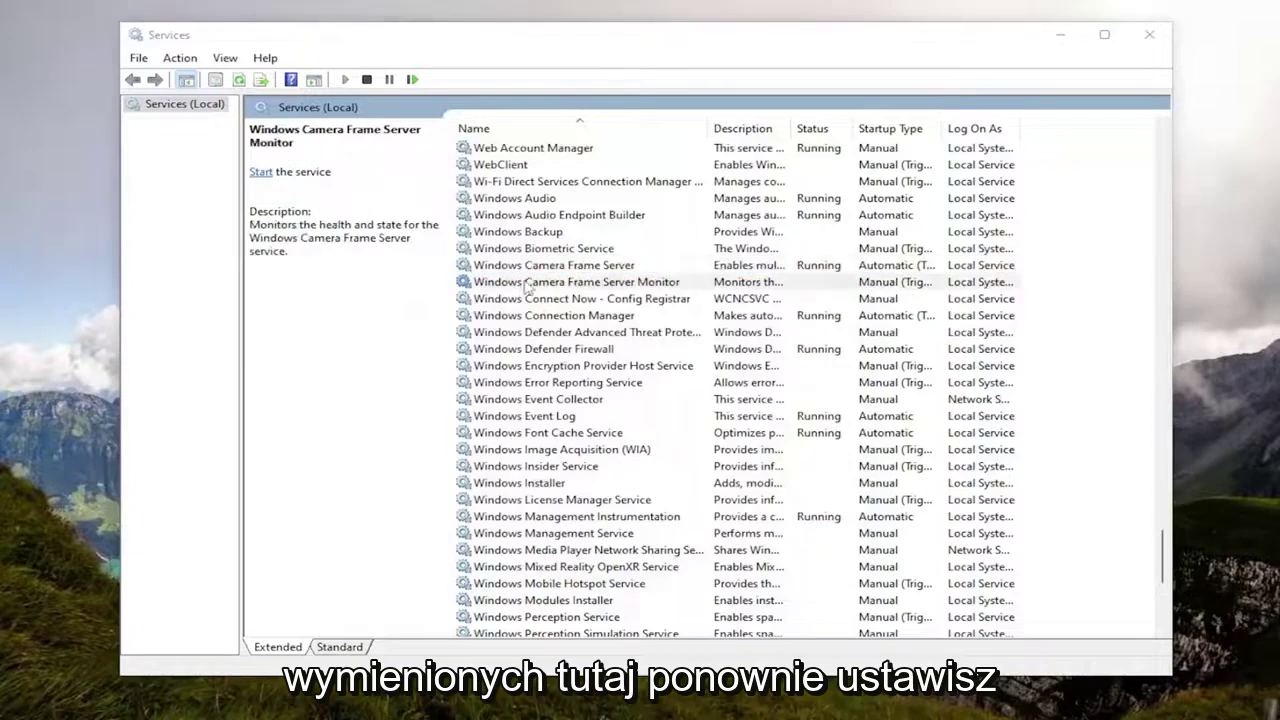
pyautogui.click(600, 340)
pyautogui.click(597, 366)
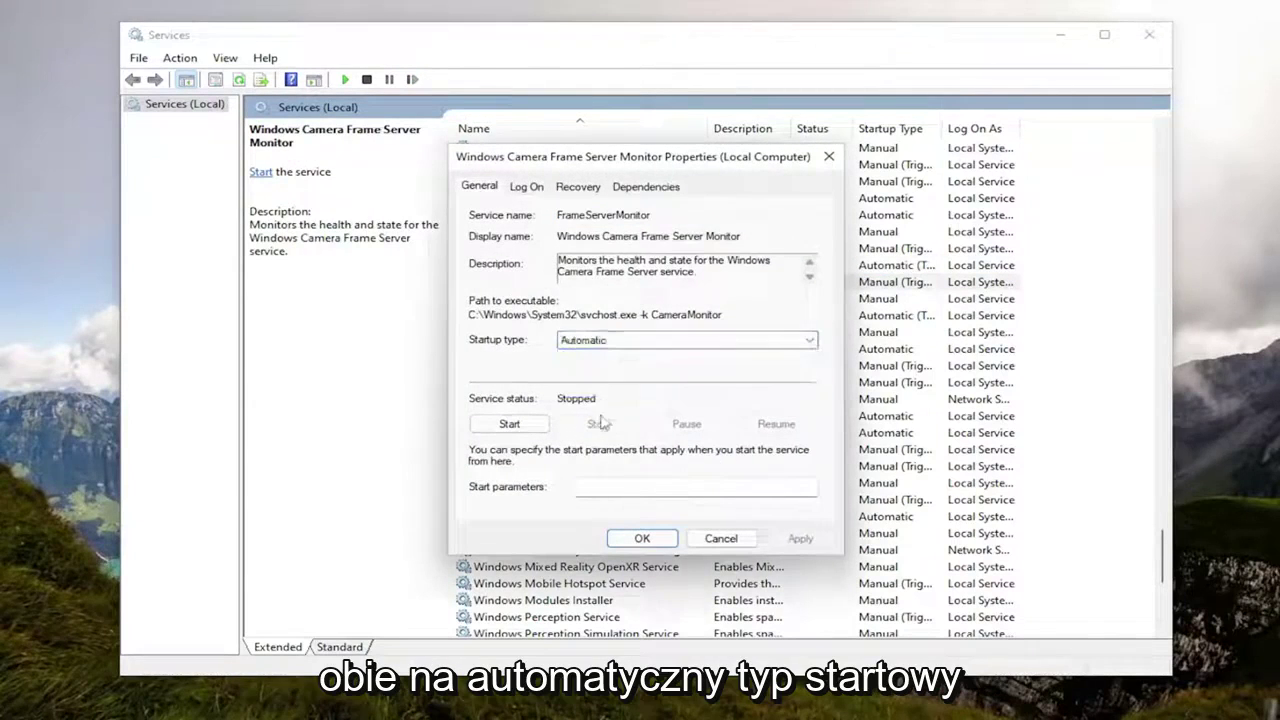
pyautogui.click(509, 424)
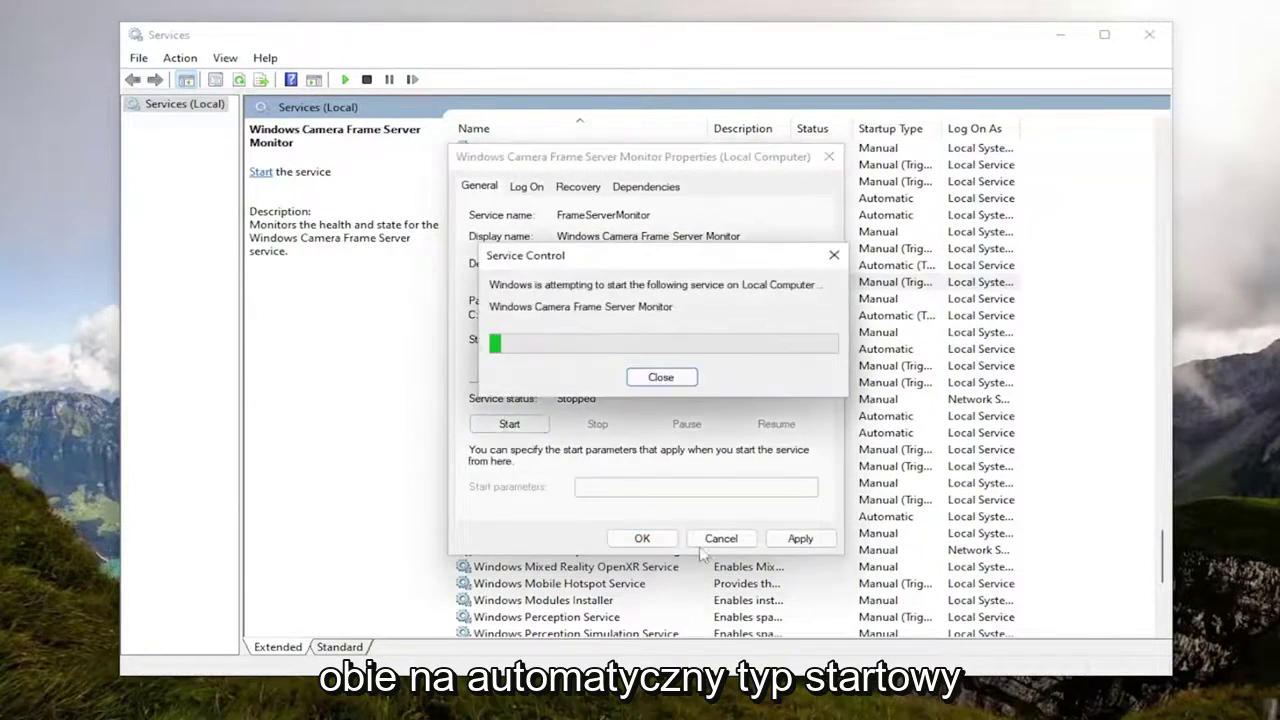
pyautogui.click(800, 538)
pyautogui.click(642, 538)
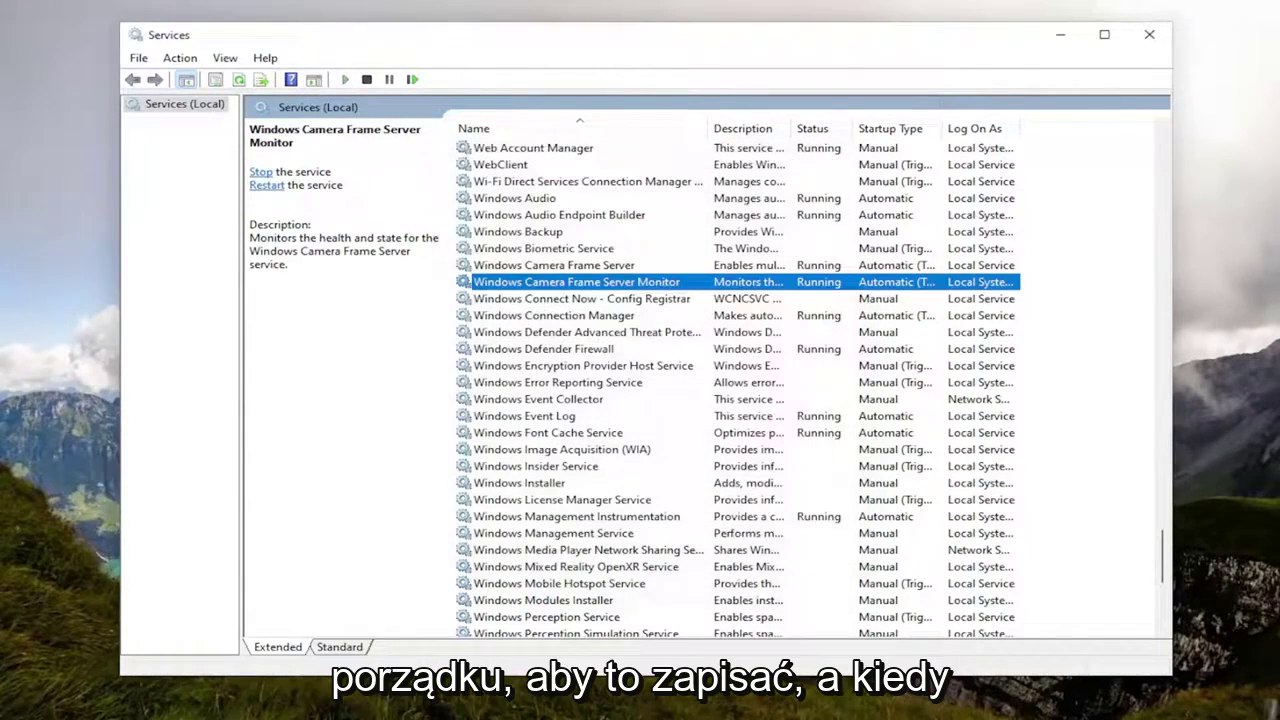
# Close Services and restart the PC.
pyautogui.click(1149, 34)
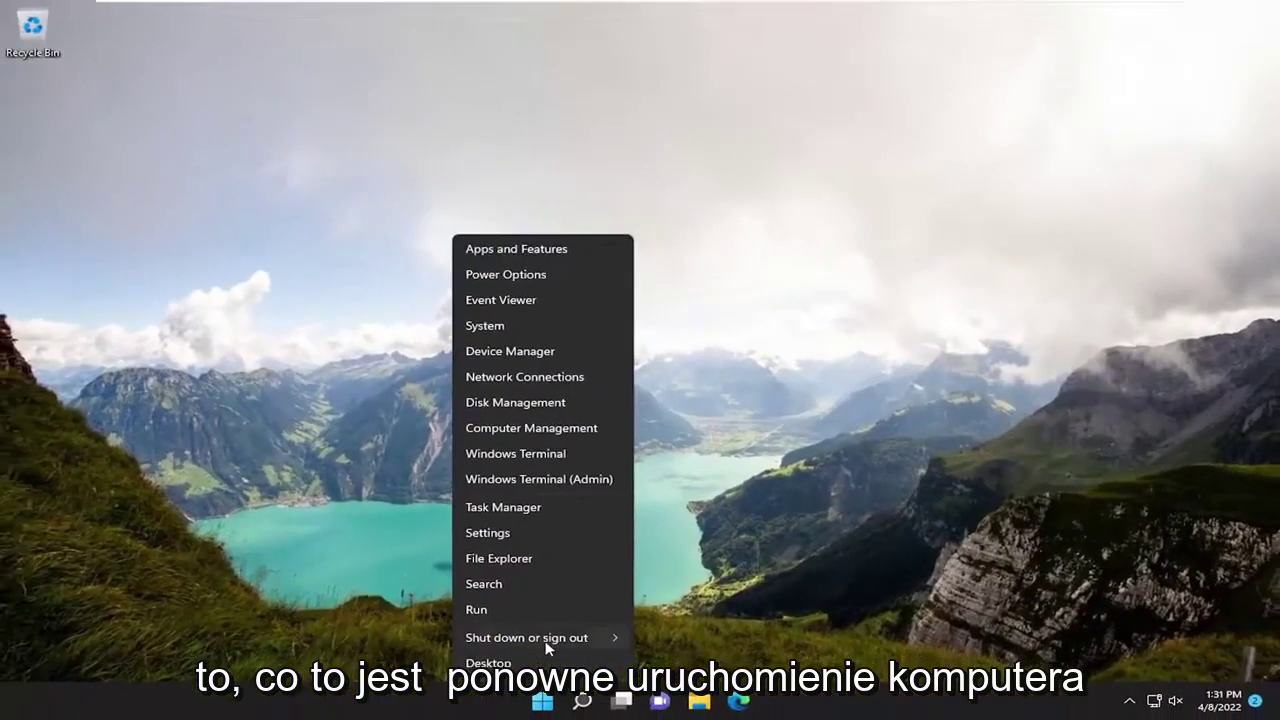
pyautogui.moveTo(575, 638)
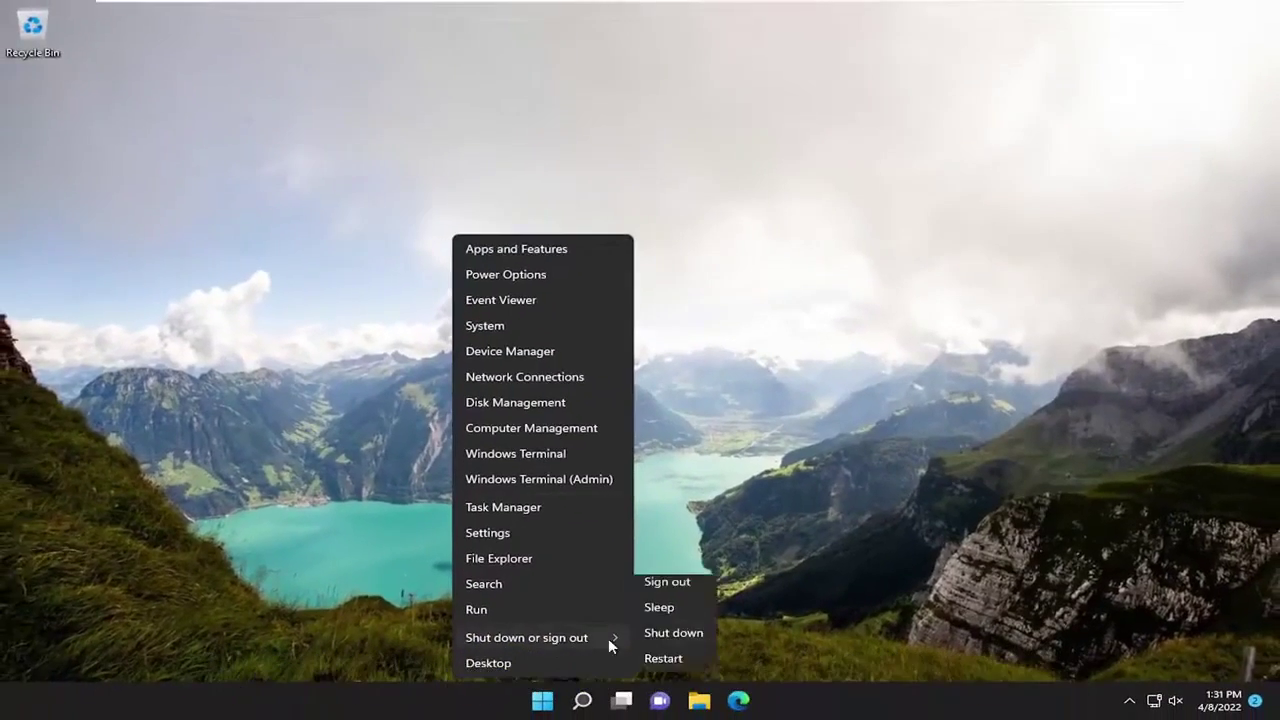
pyautogui.click(663, 667)
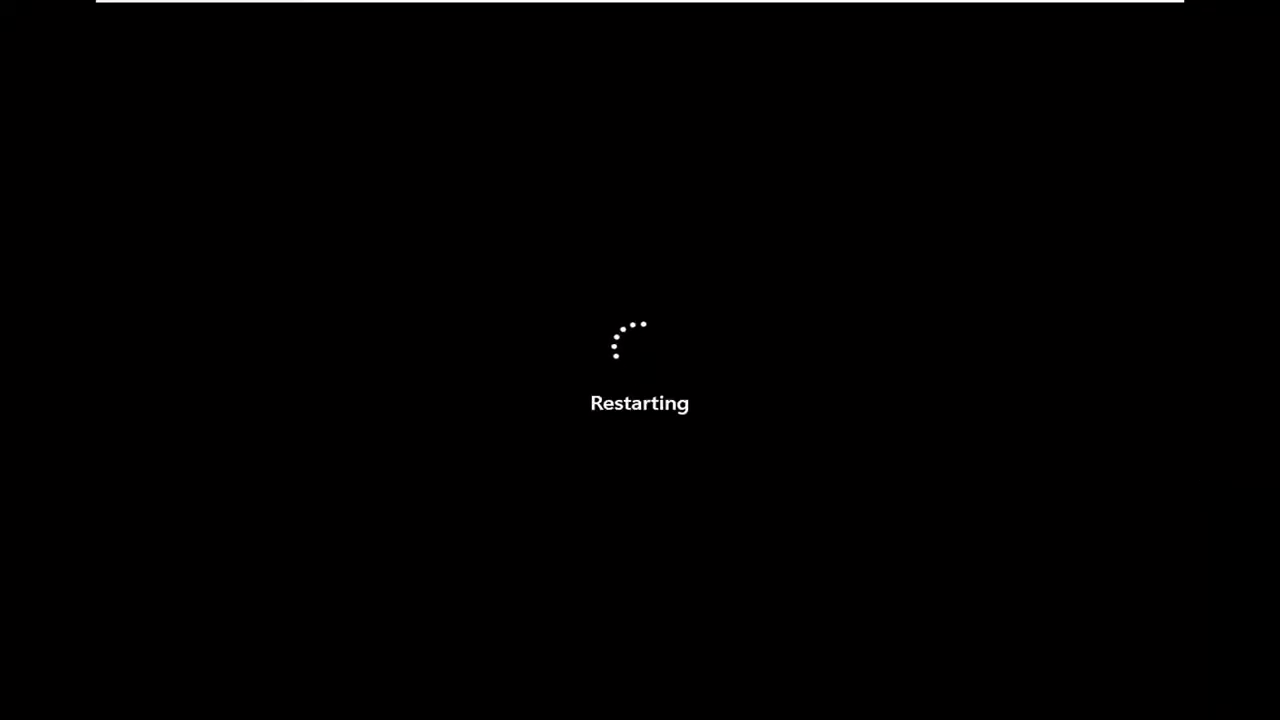